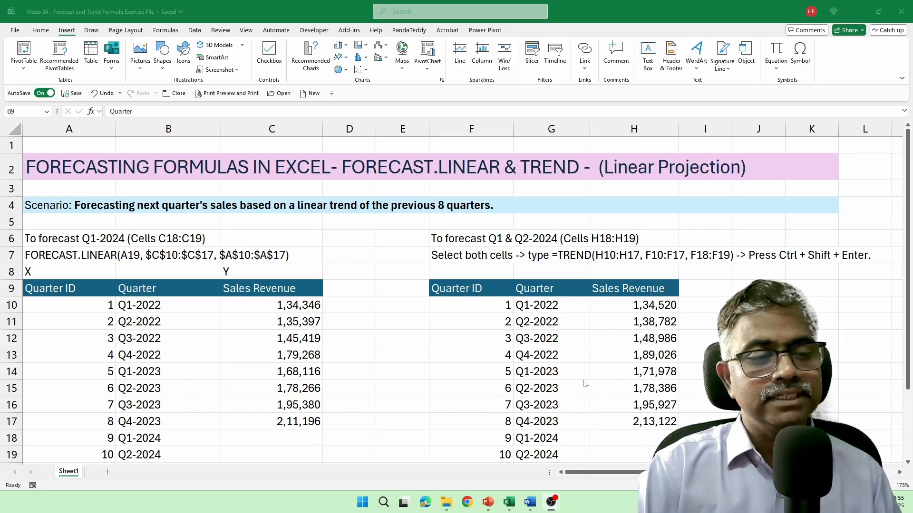
Select the Sales Revenue values C10:C17, covering Q1-2022 through Q4-2023.
drag(278, 309, 285, 423)
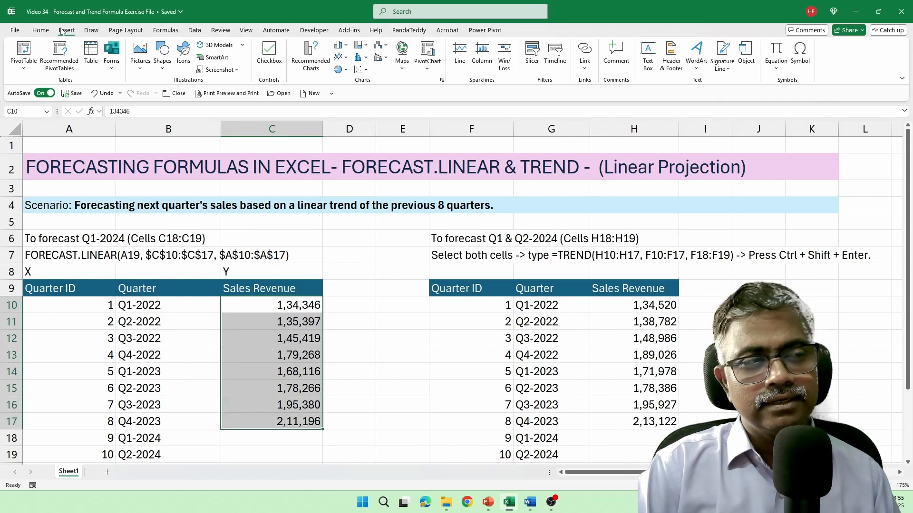
click(307, 60)
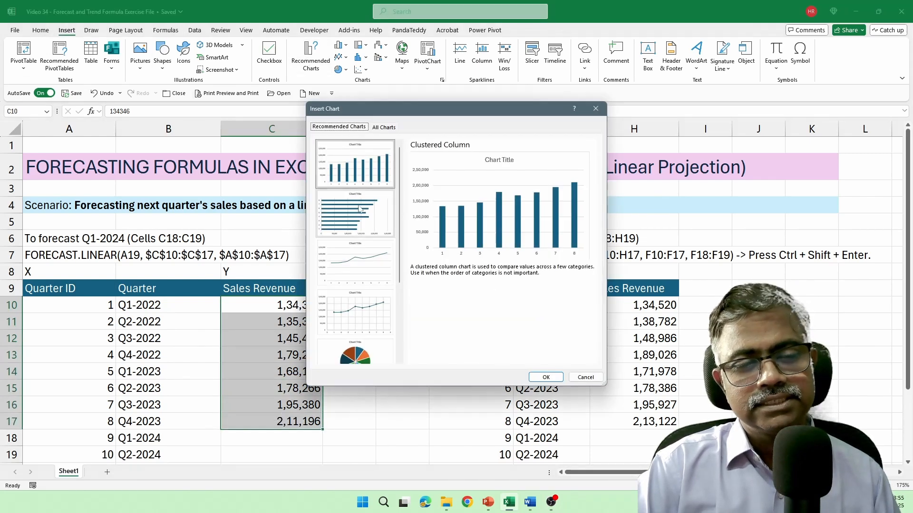
click(361, 257)
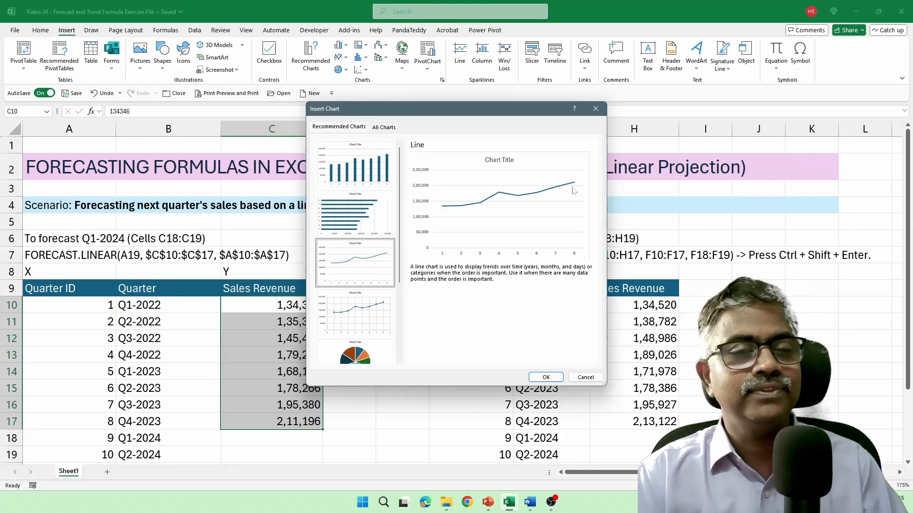
key(Escape)
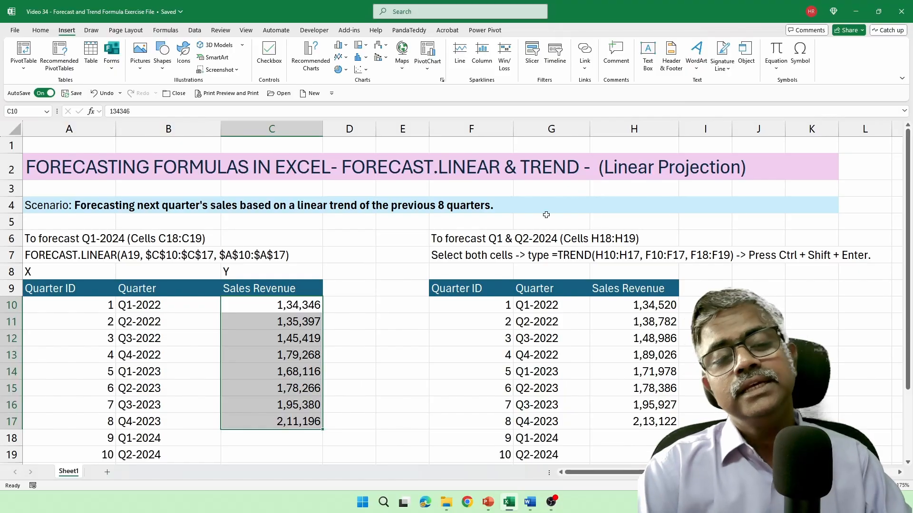
scroll(297, 319, down, 1)
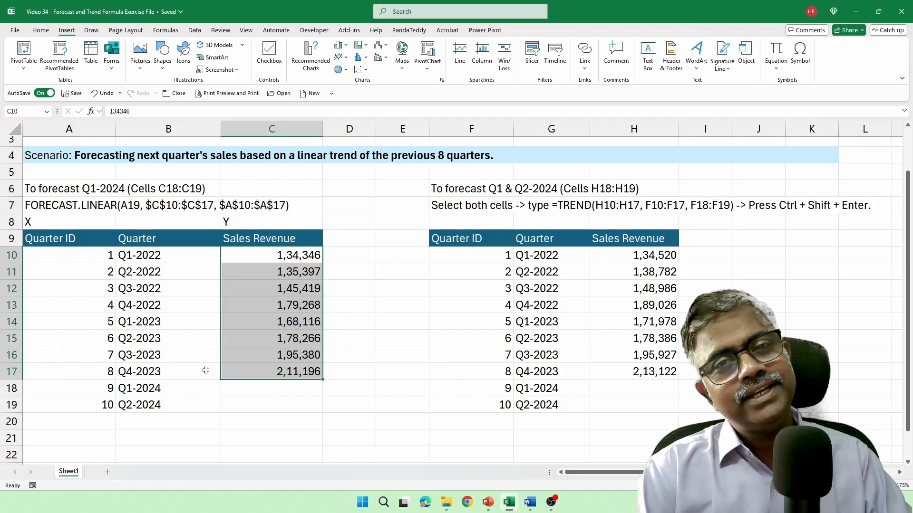
click(50, 228)
click(236, 223)
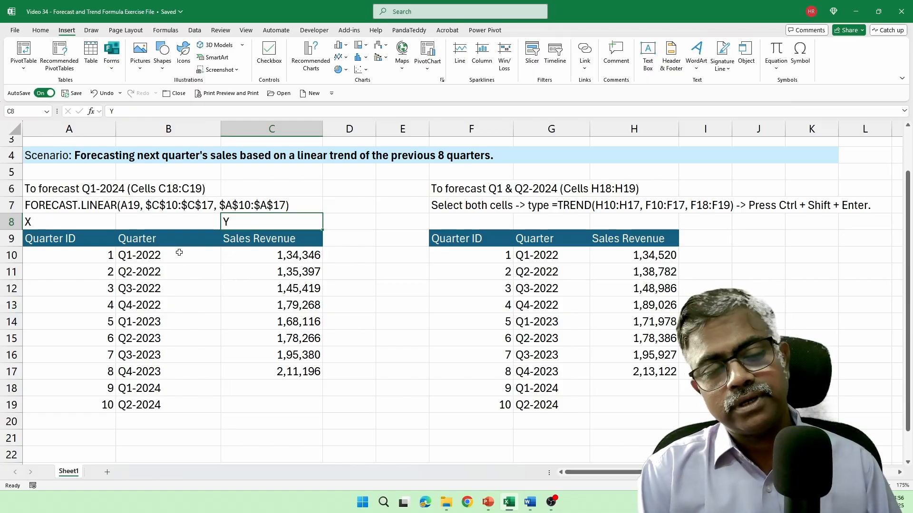
drag(169, 240, 254, 404)
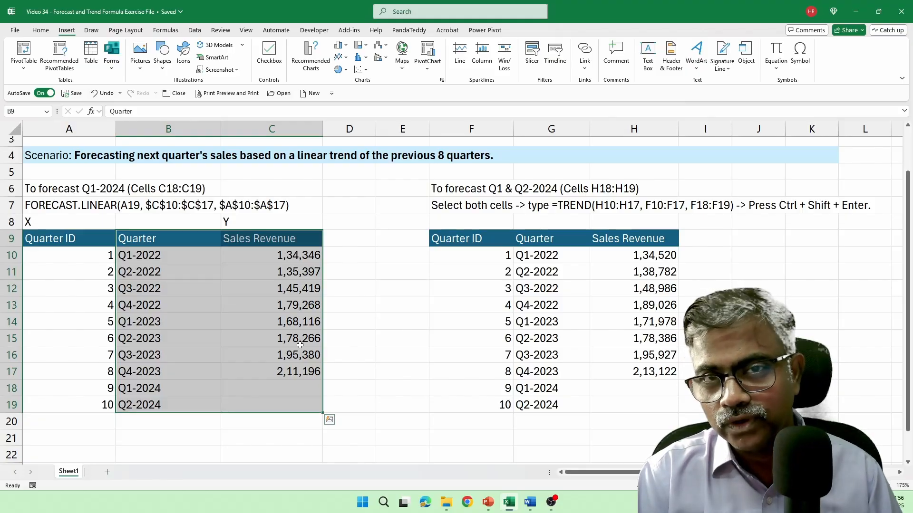
drag(97, 242, 105, 397)
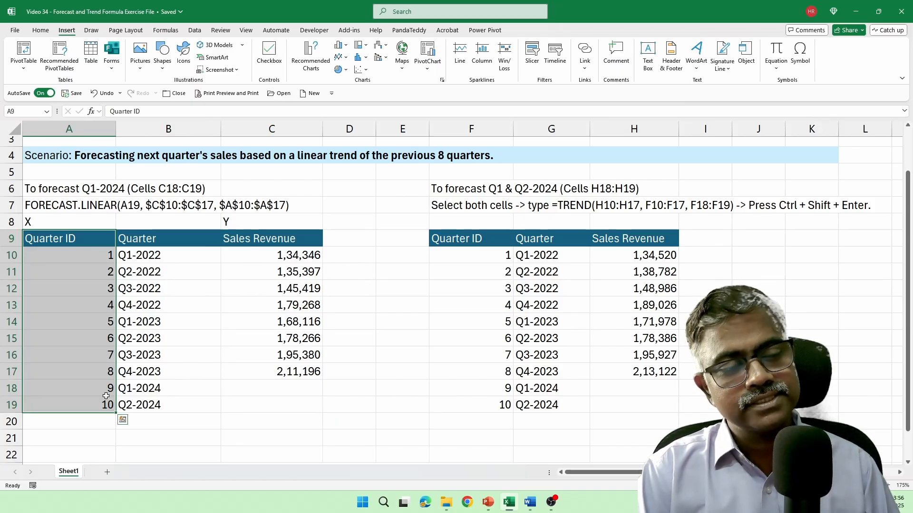
drag(101, 262, 101, 262)
click(101, 262)
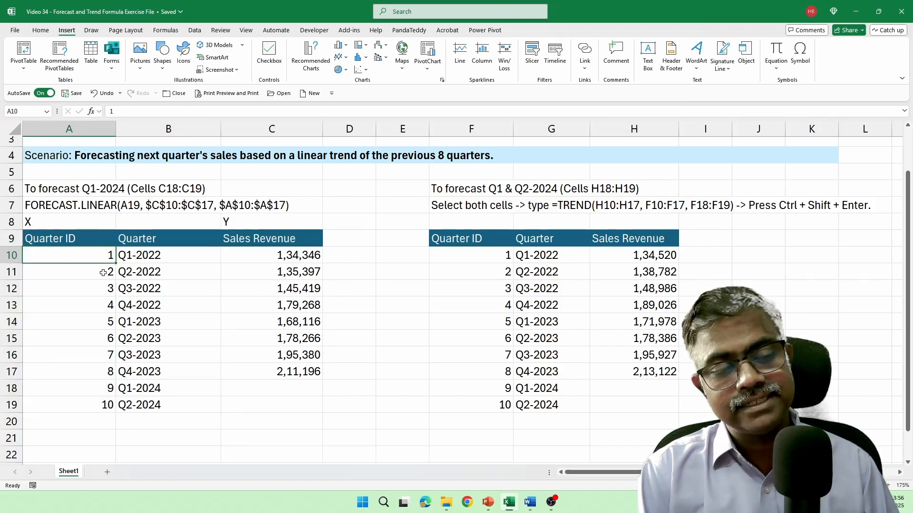
click(102, 274)
click(102, 283)
click(102, 257)
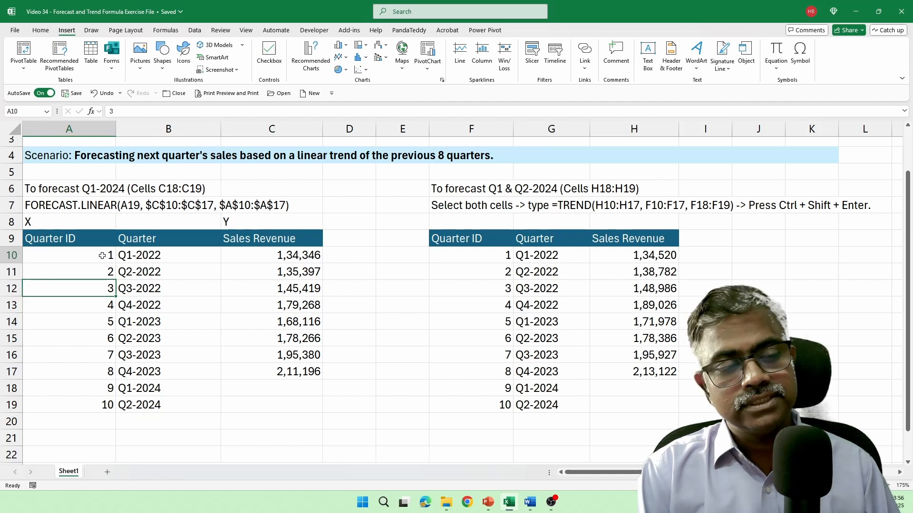
click(103, 270)
click(104, 286)
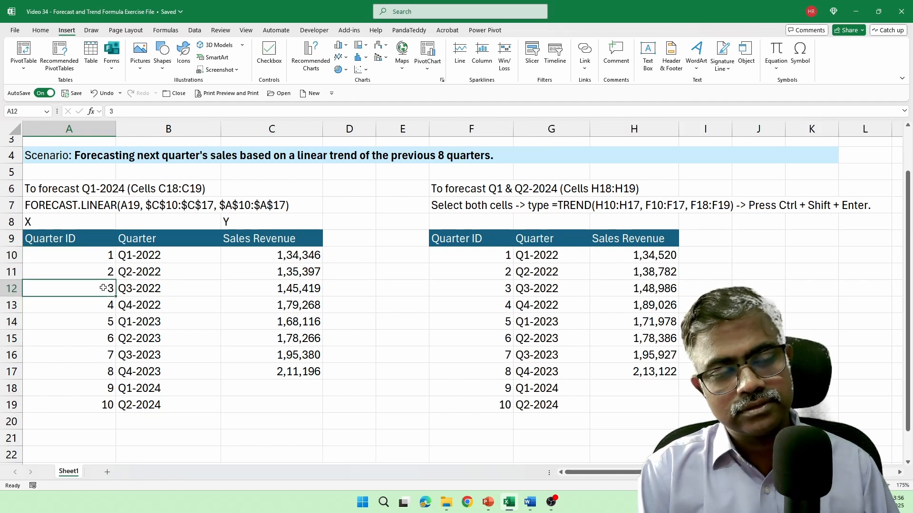
click(98, 306)
click(97, 322)
click(97, 333)
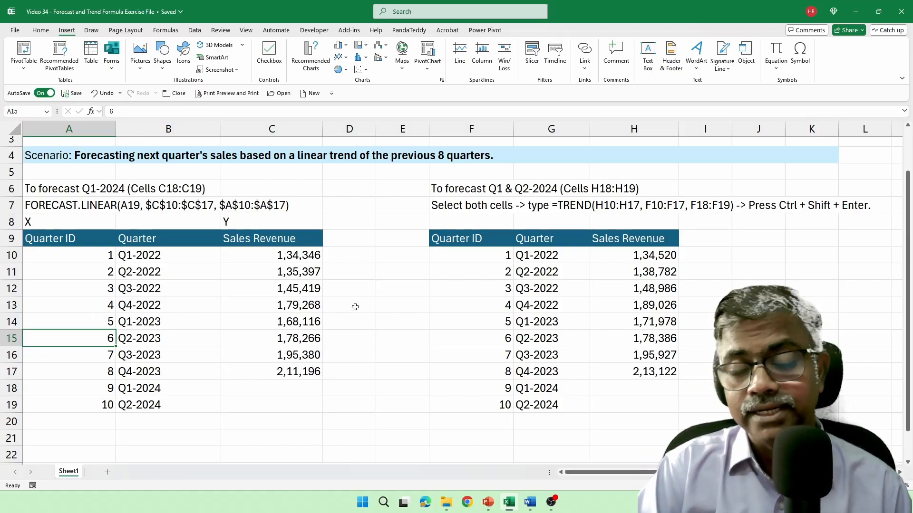
drag(314, 255, 304, 365)
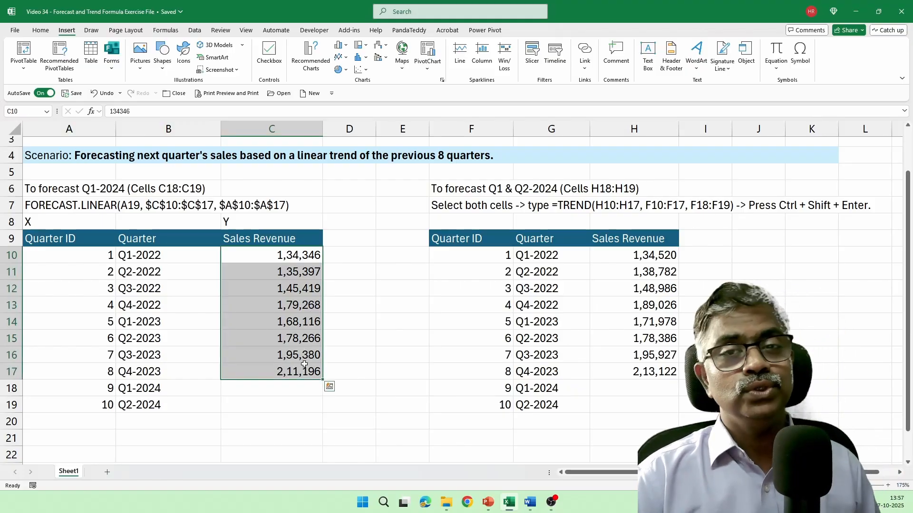
click(285, 387)
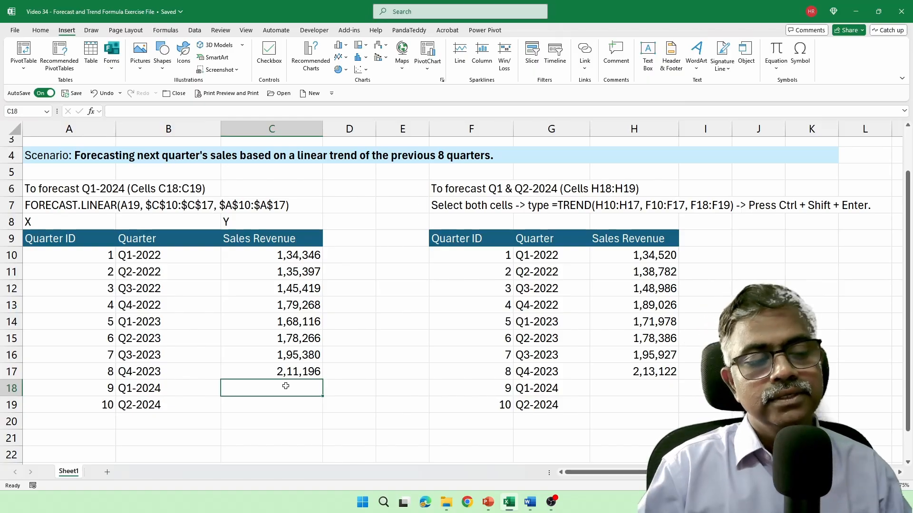
scroll(285, 386, down, 1)
Start a FORECAST.LINEAR formula in C18 from the =FORE autocomplete list.
text(=)
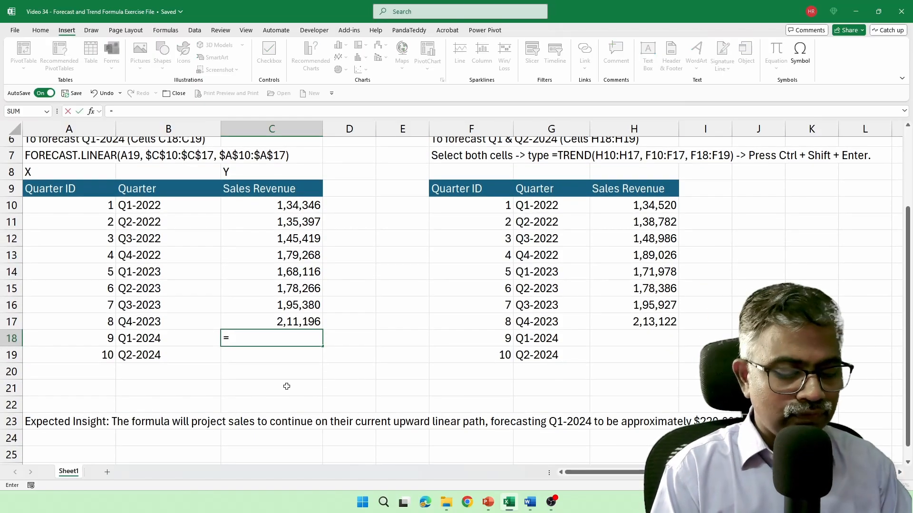
text(FORE)
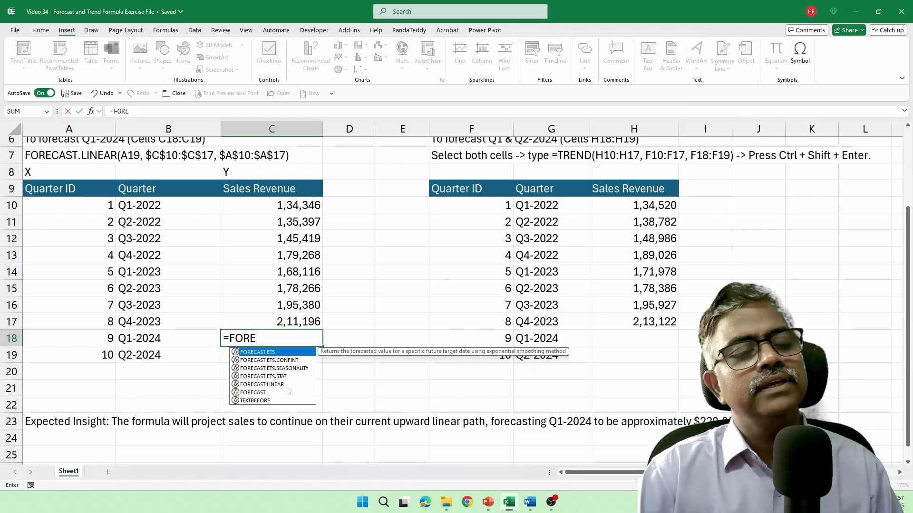
click(287, 386)
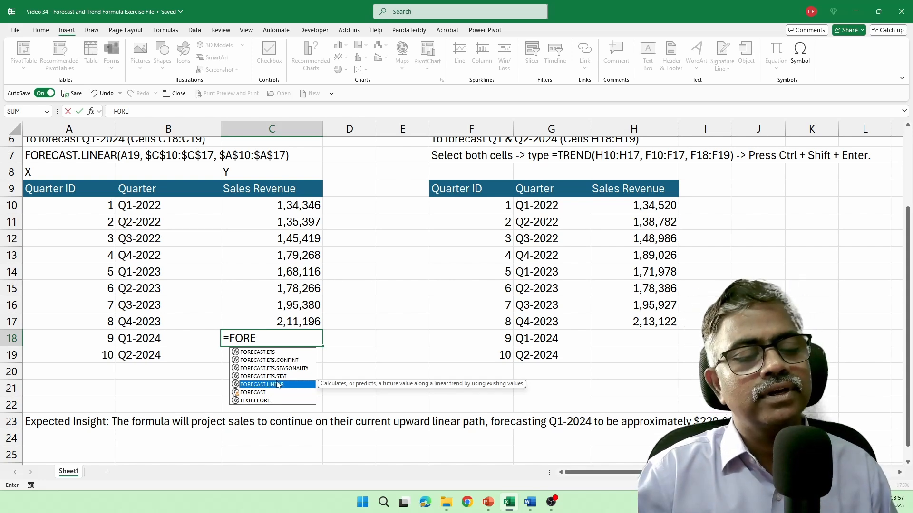
double_click(280, 384)
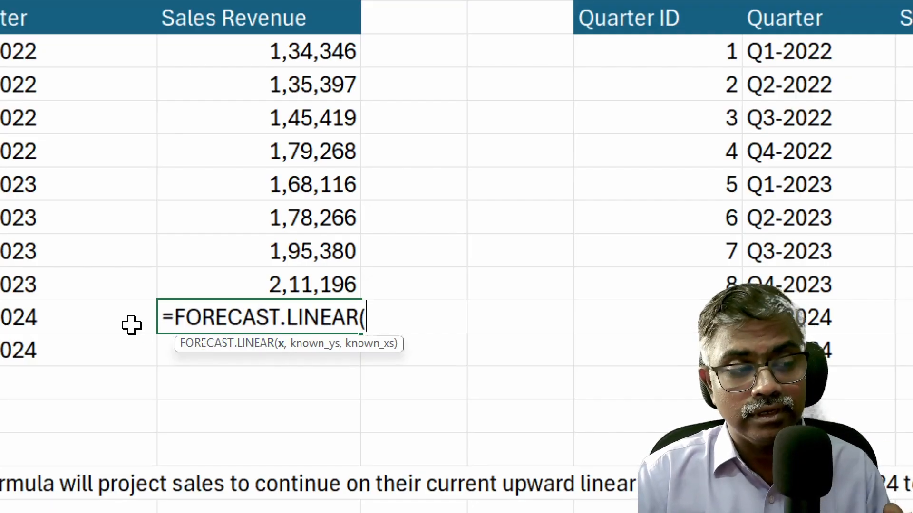
Complete =FORECAST.LINEAR(A18,$C$10:$C$17,$A$10:$A$17) in C18, forecasting 2,17,991 for Q1-2024.
click(113, 326)
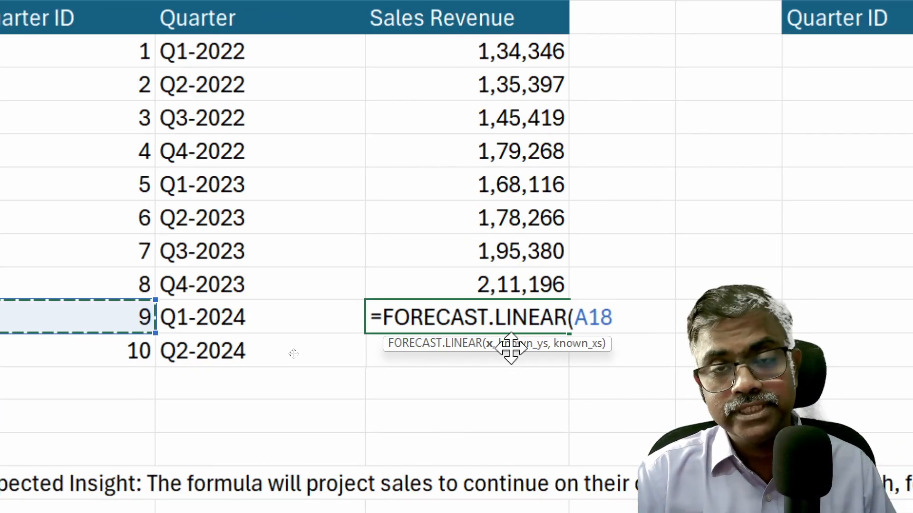
text(,)
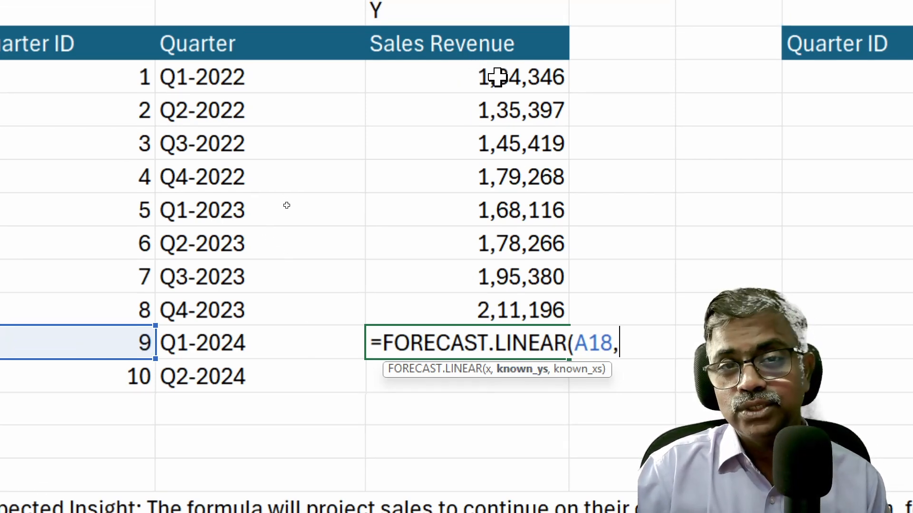
drag(493, 70, 513, 302)
key(F4)
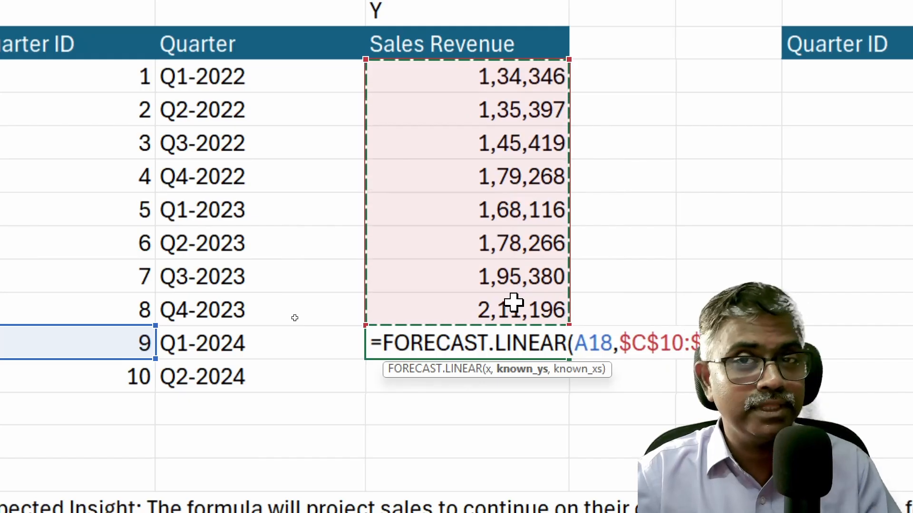
text(,)
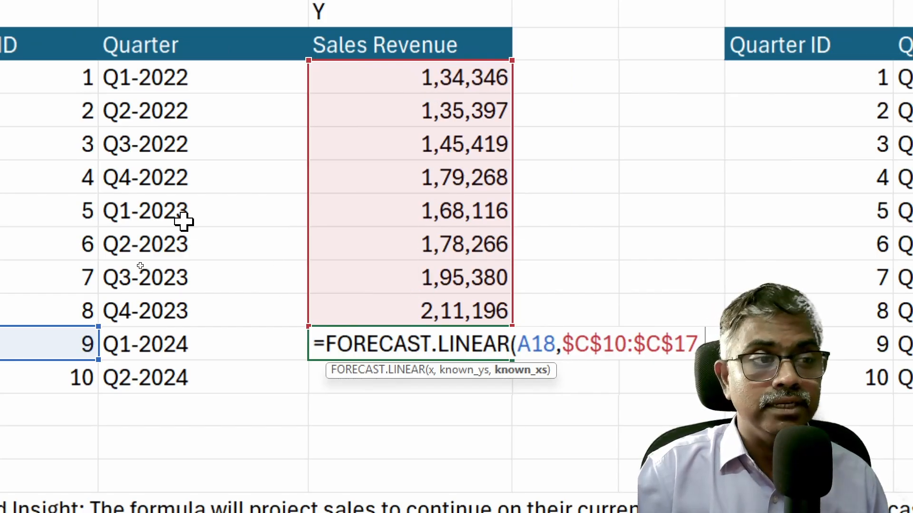
drag(53, 83, 48, 185)
drag(117, 184, 104, 294)
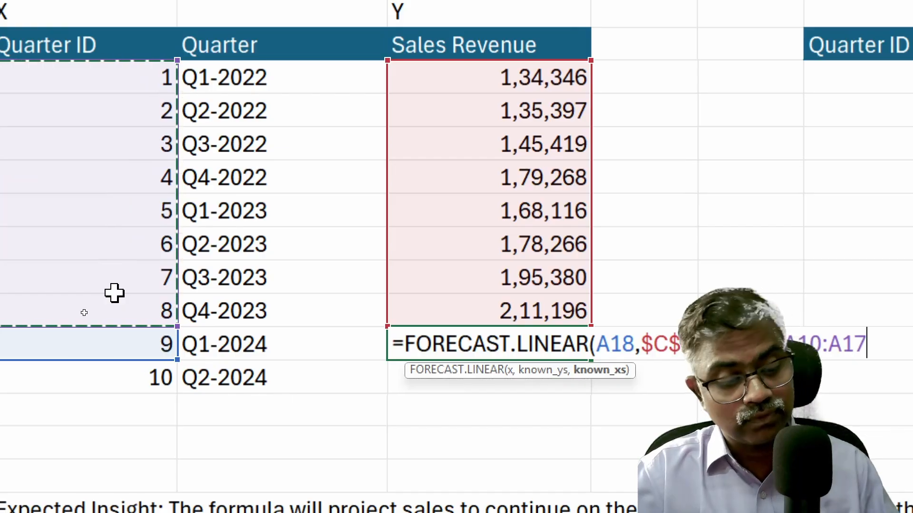
key(F4)
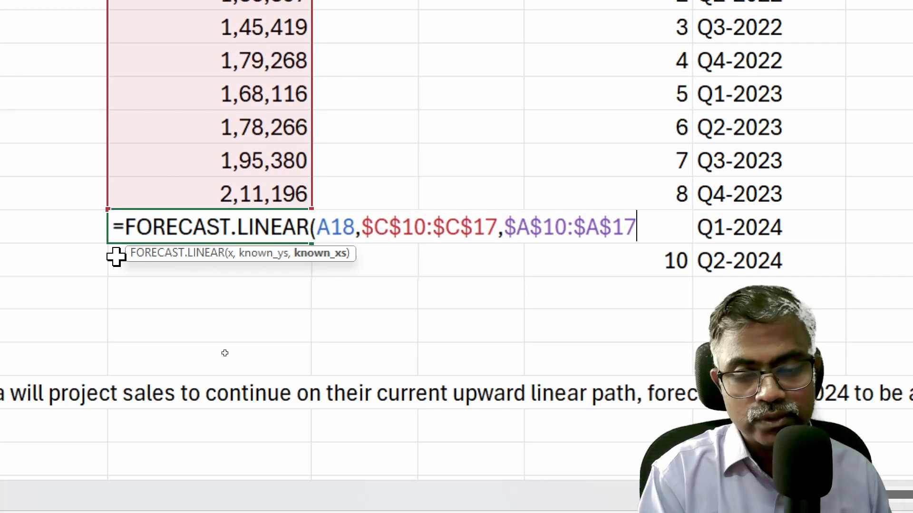
text())
key(Return)
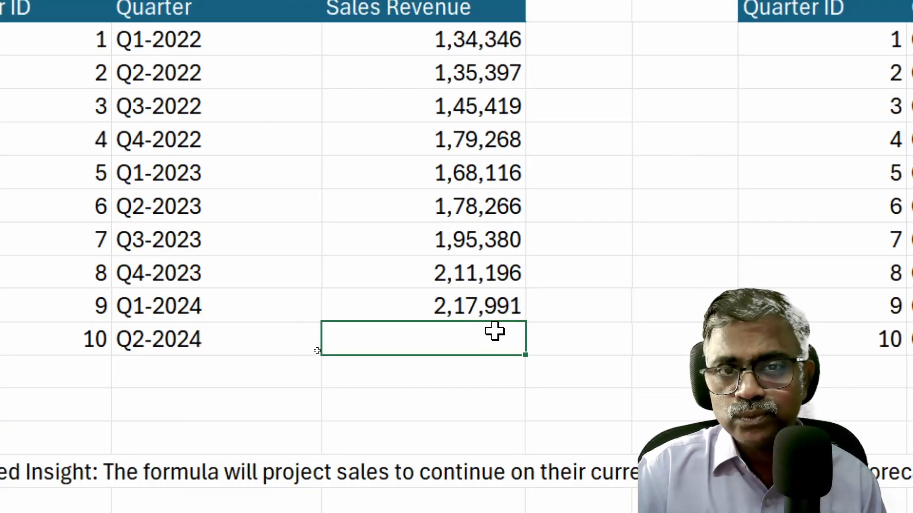
Fill the C18 forecast down to C19 for a Q2-2024 value of 2,29,006, checking its formula.
click(506, 316)
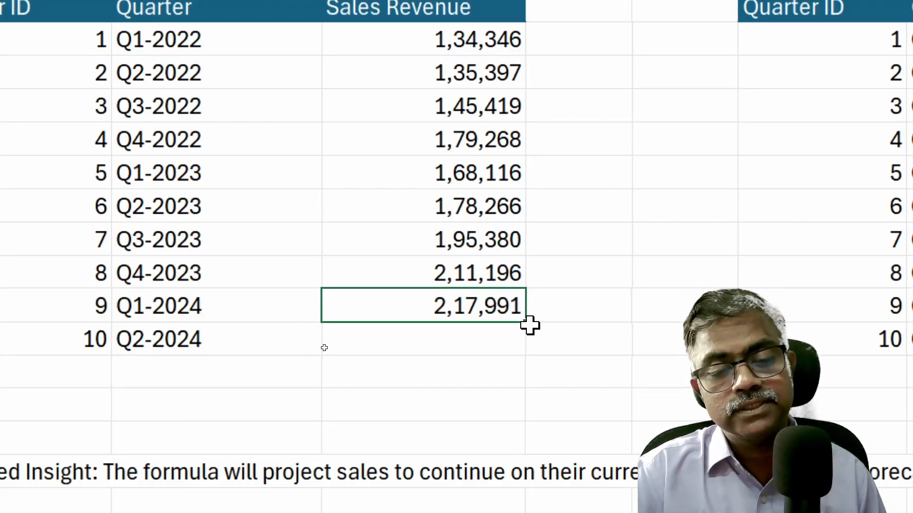
drag(530, 325, 520, 348)
click(468, 346)
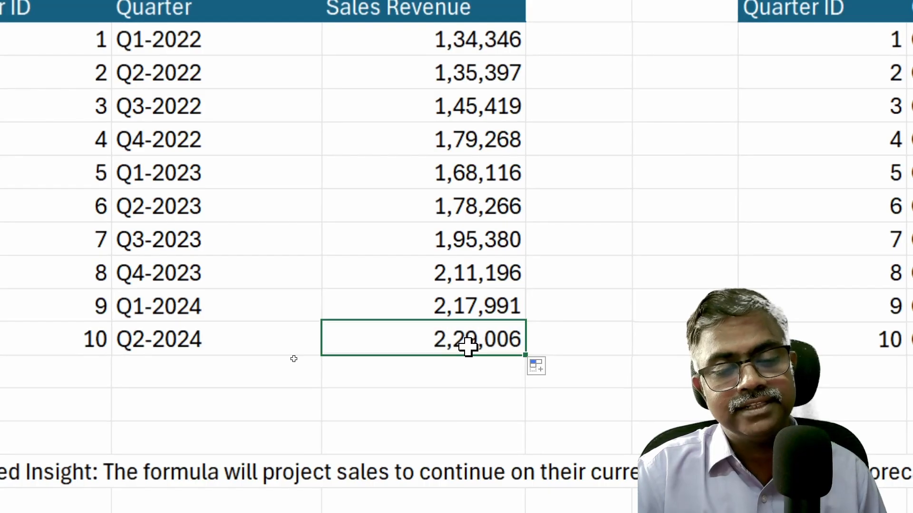
double_click(472, 346)
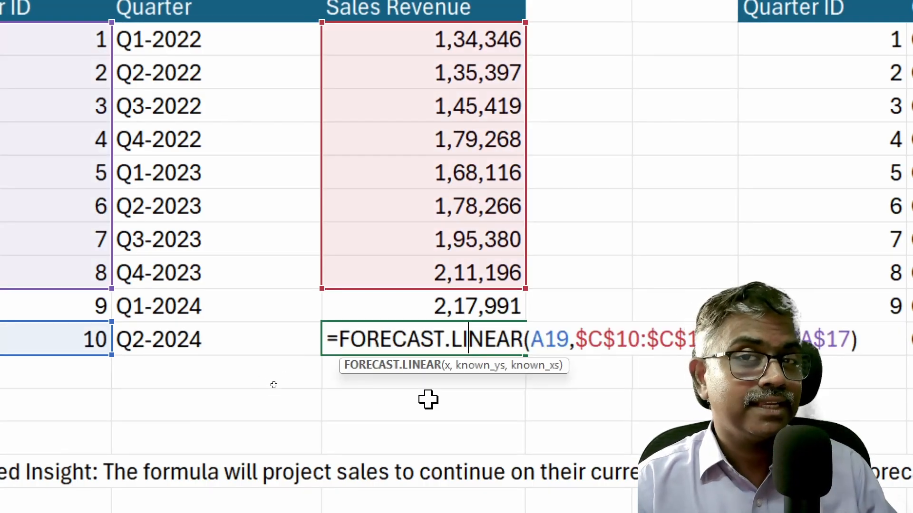
key(Escape)
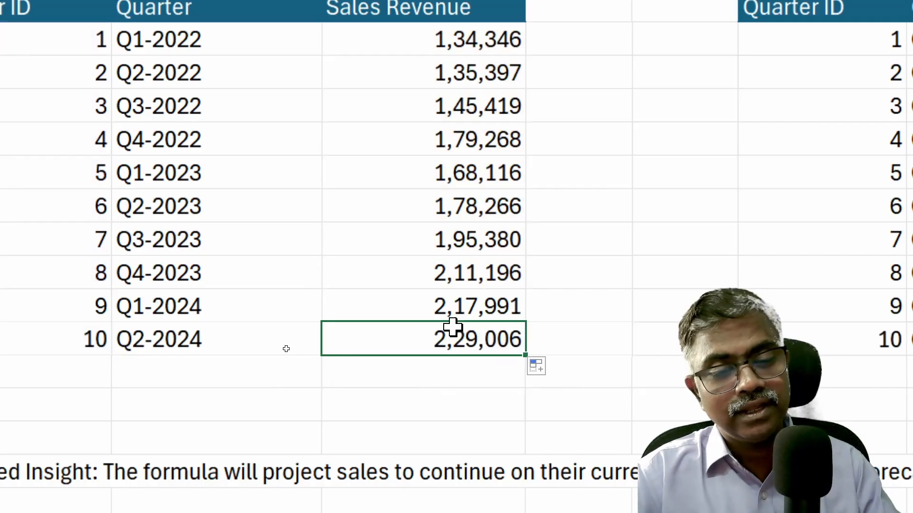
drag(464, 308, 468, 323)
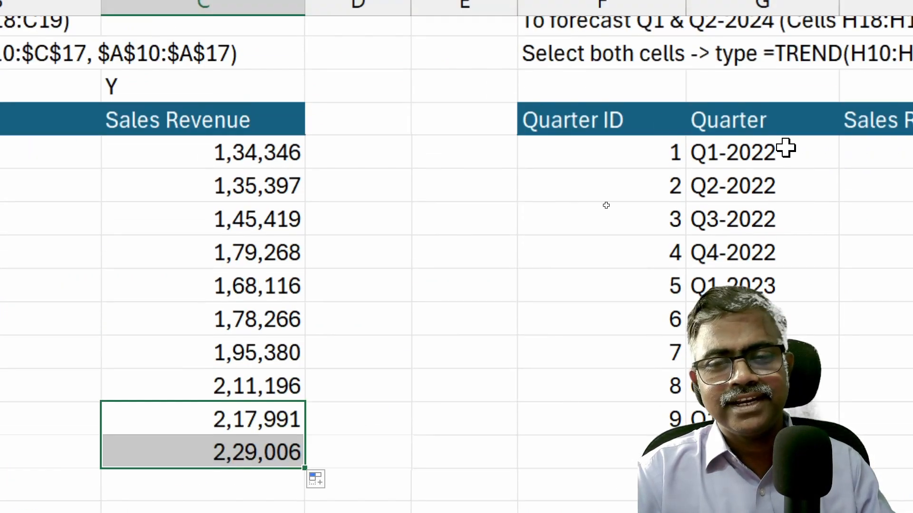
Copy the historical sales values C10:C17 into the right table's H10:H17.
click(691, 421)
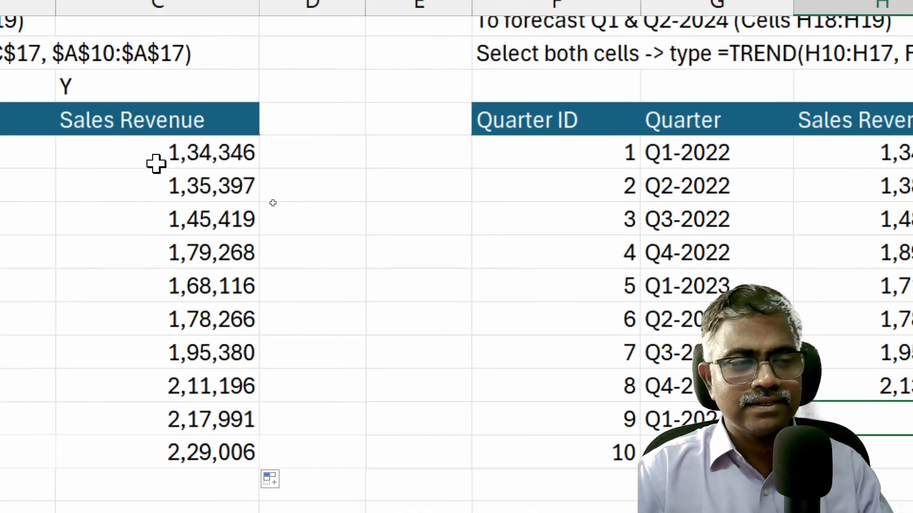
drag(156, 164, 165, 372)
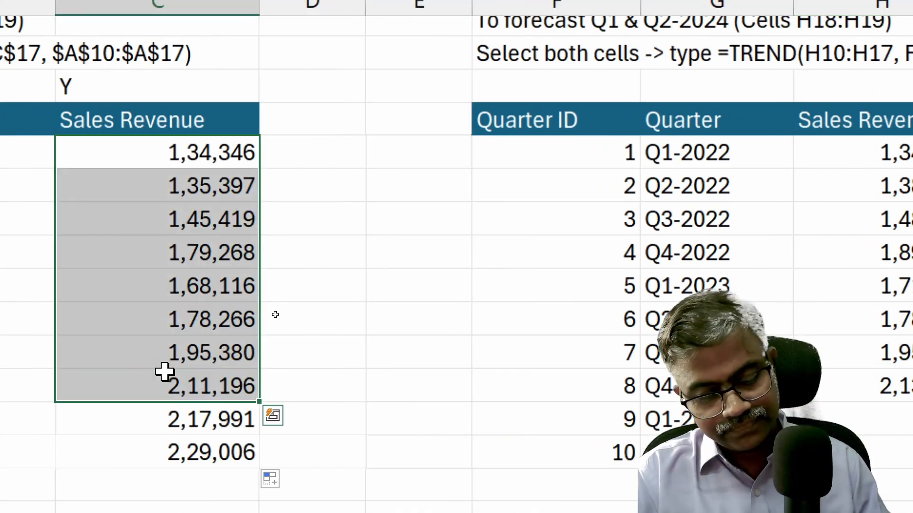
key(ctrl+c)
scroll(786, 151, right, 3)
click(697, 149)
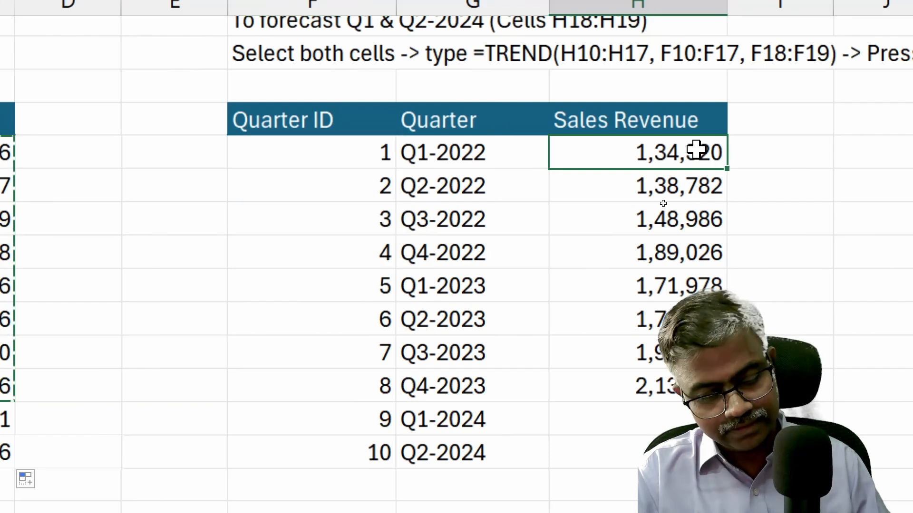
key(ctrl+v)
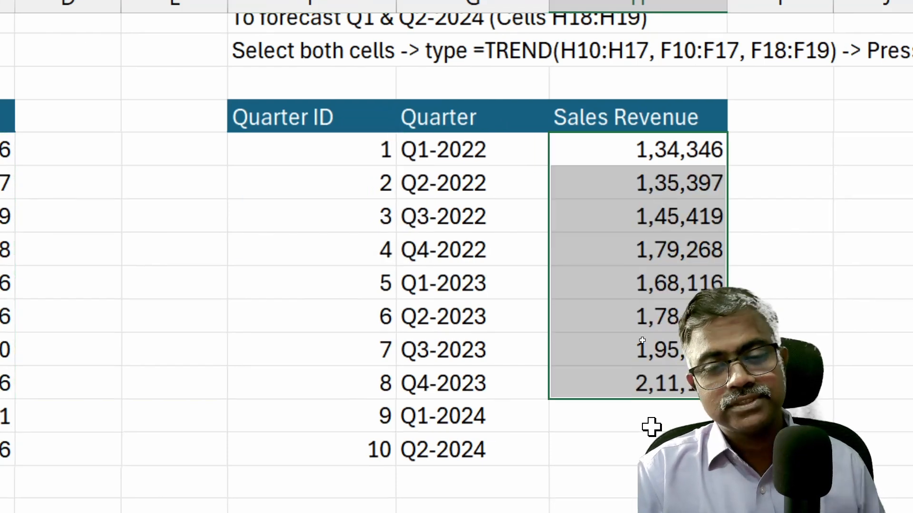
click(655, 420)
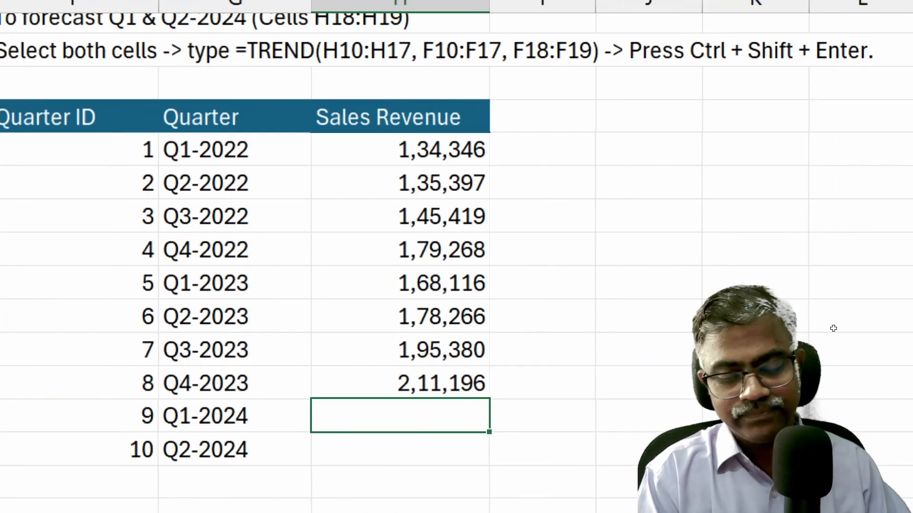
Begin =TREND( in H18 with H10:H17 as the known sales values.
text(=)
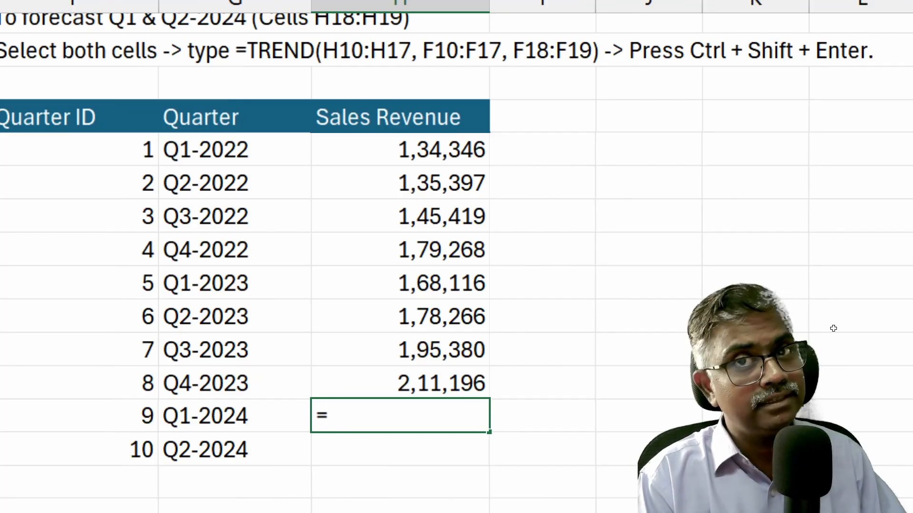
text(TR)
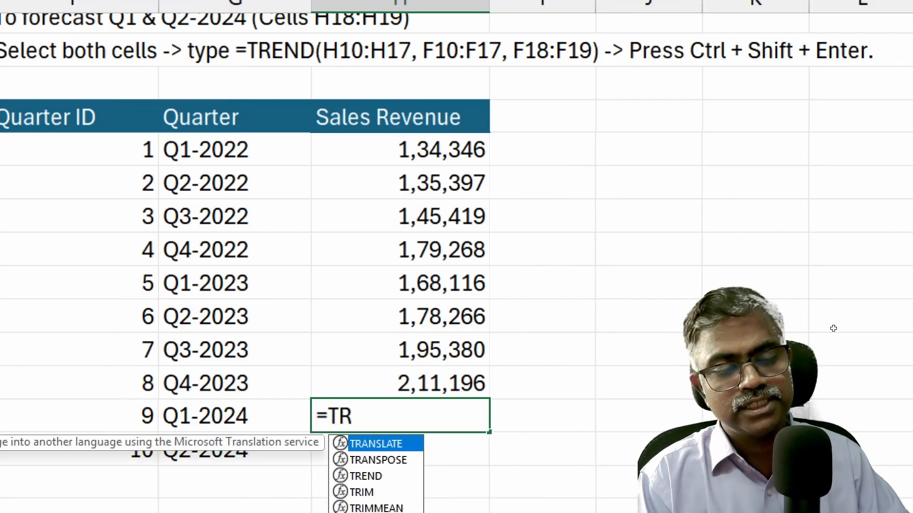
text(E)
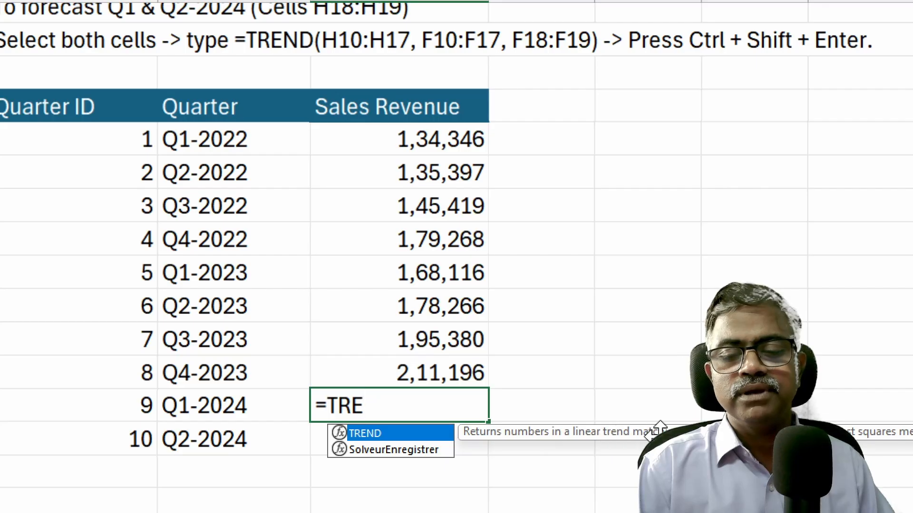
key(Tab)
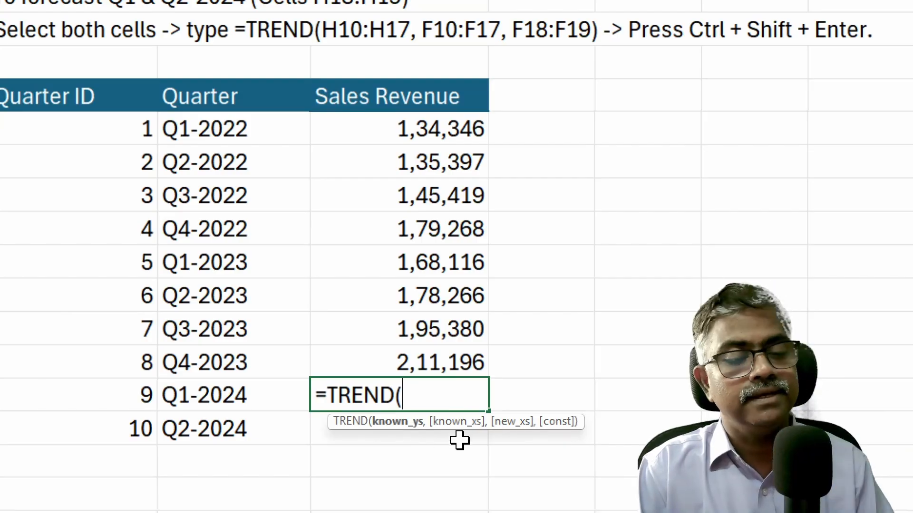
drag(444, 125, 449, 351)
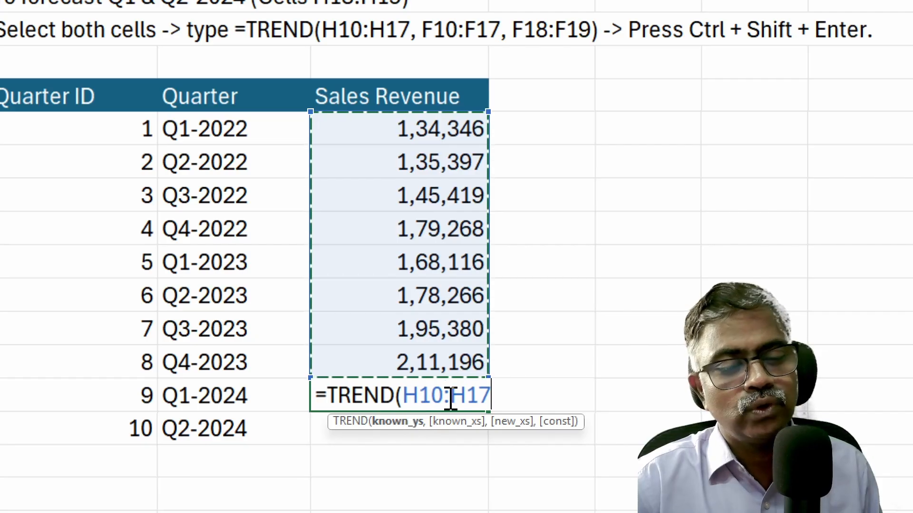
Finish TREND with F10:F17, F18:F19 and const TRUE, yielding 217990.6786 and 229005.6071.
text(,)
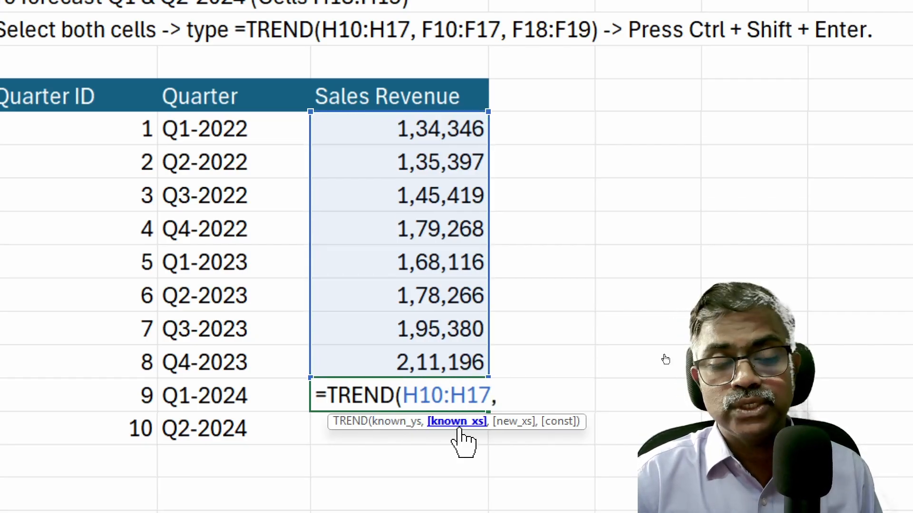
drag(107, 122, 106, 345)
drag(170, 346, 170, 345)
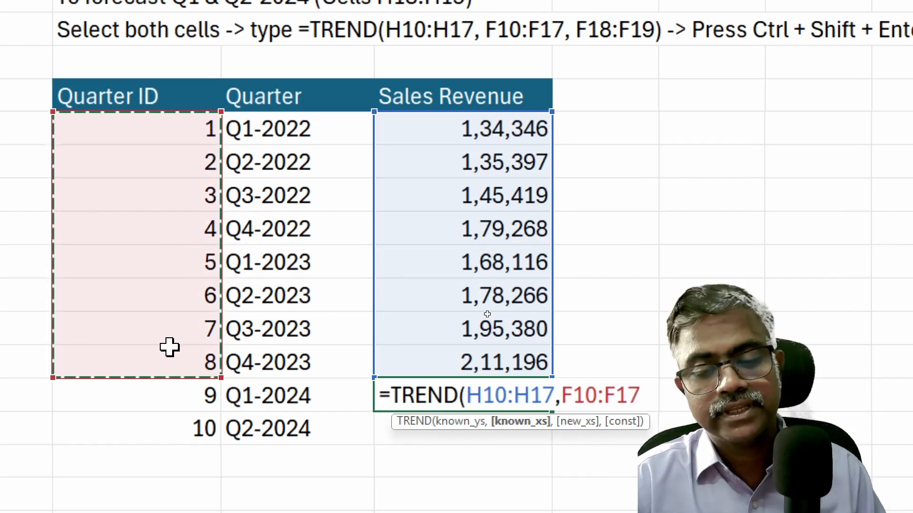
text(,)
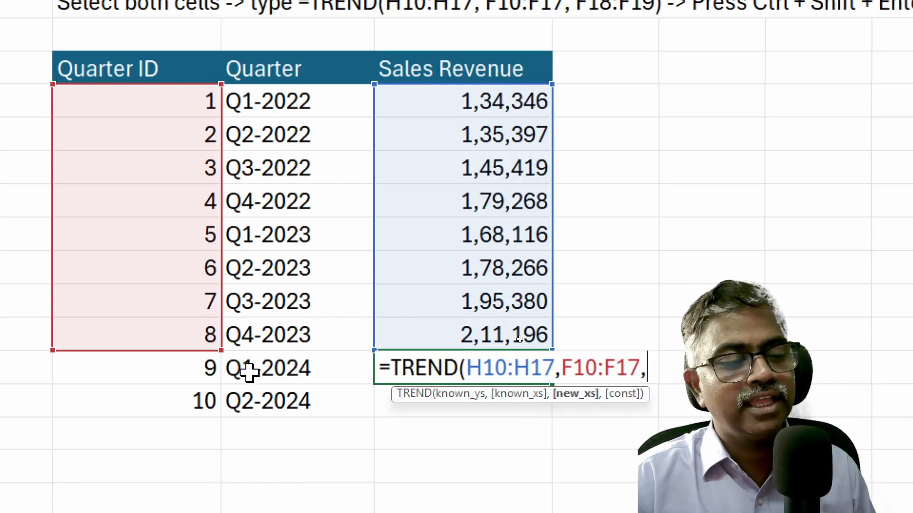
drag(193, 367, 187, 395)
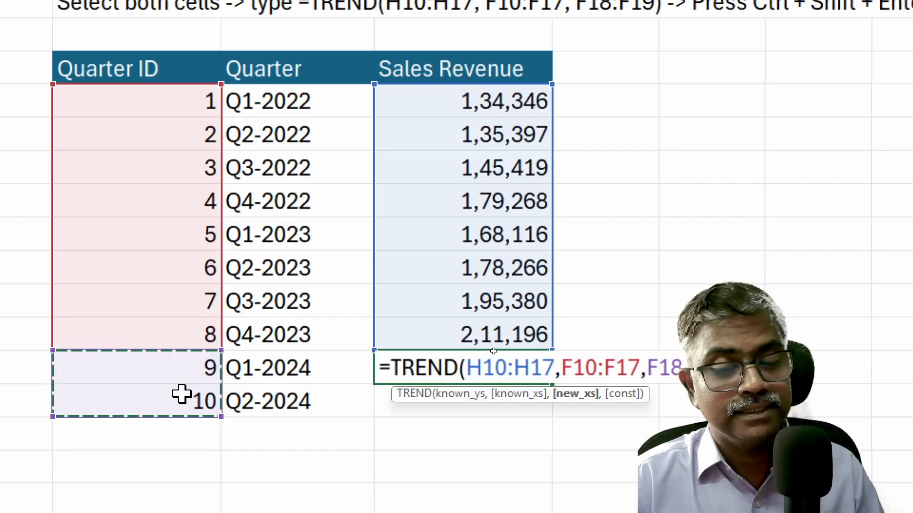
text(,)
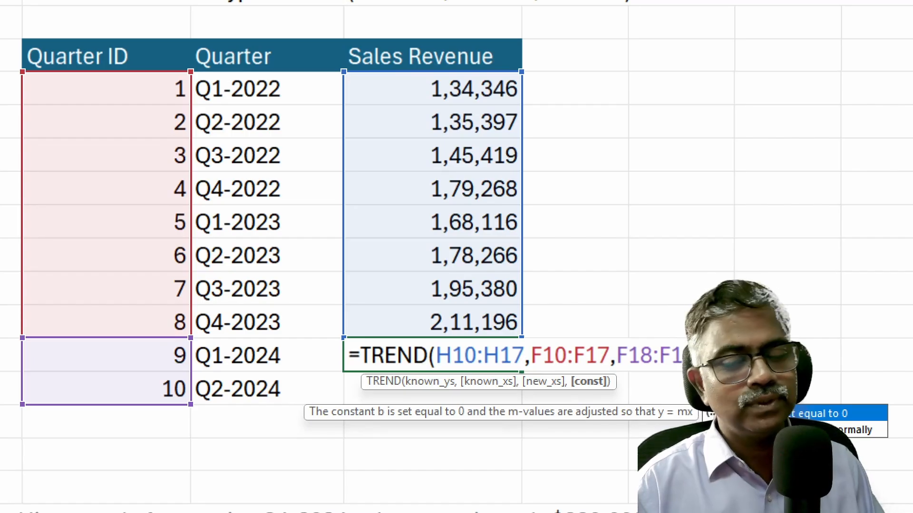
key(Down)
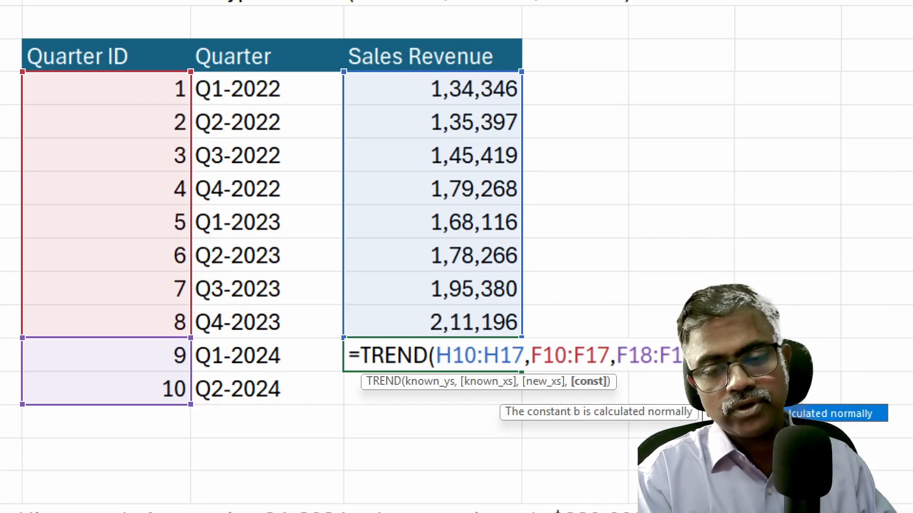
key(Tab)
key(Return)
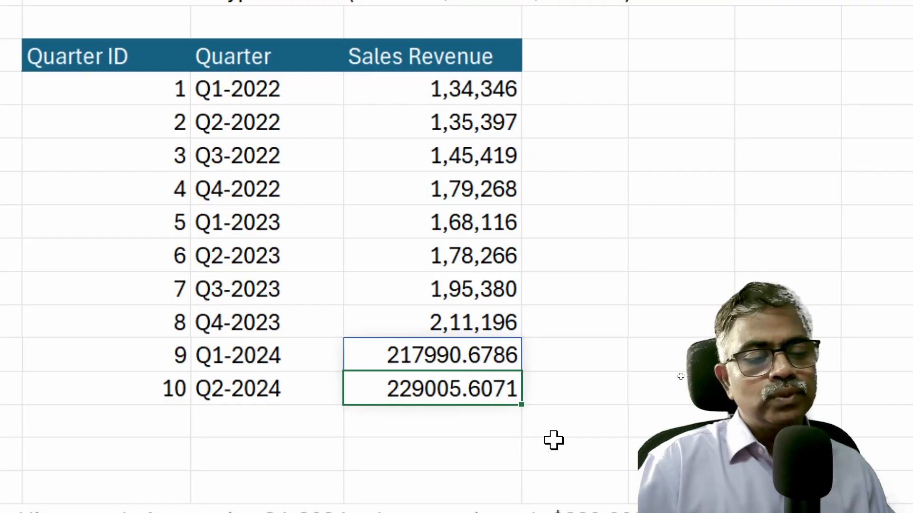